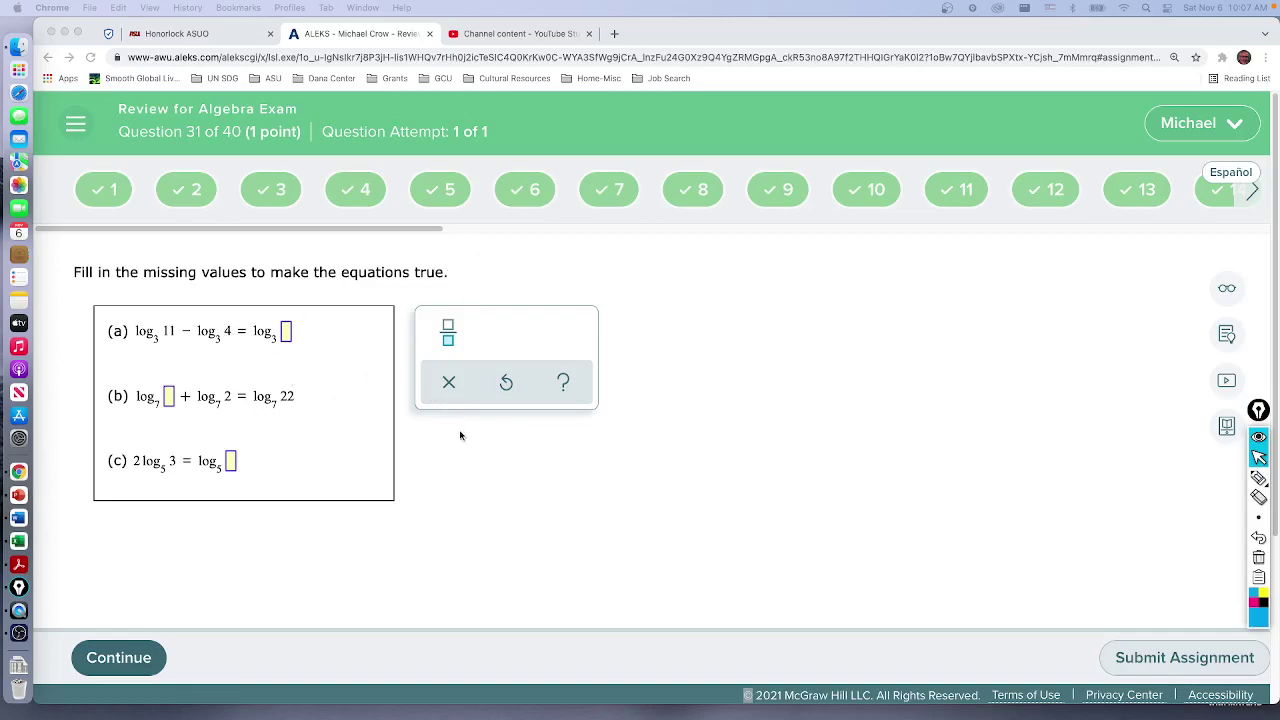
With the Epic Pen pen, write log_a x − log_a y = log_a x/y beneath the question box
{"action": "left_click", "coordinate": [1259, 478]}
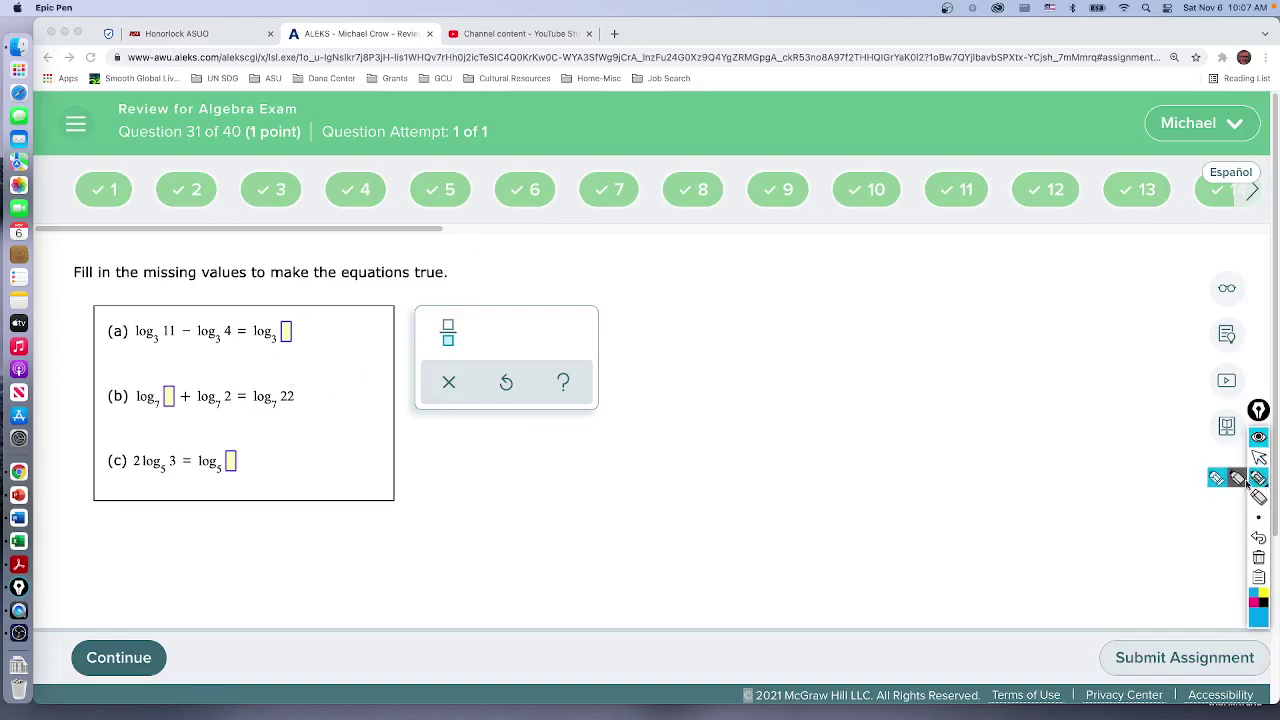
{"action": "left_click", "coordinate": [1218, 479]}
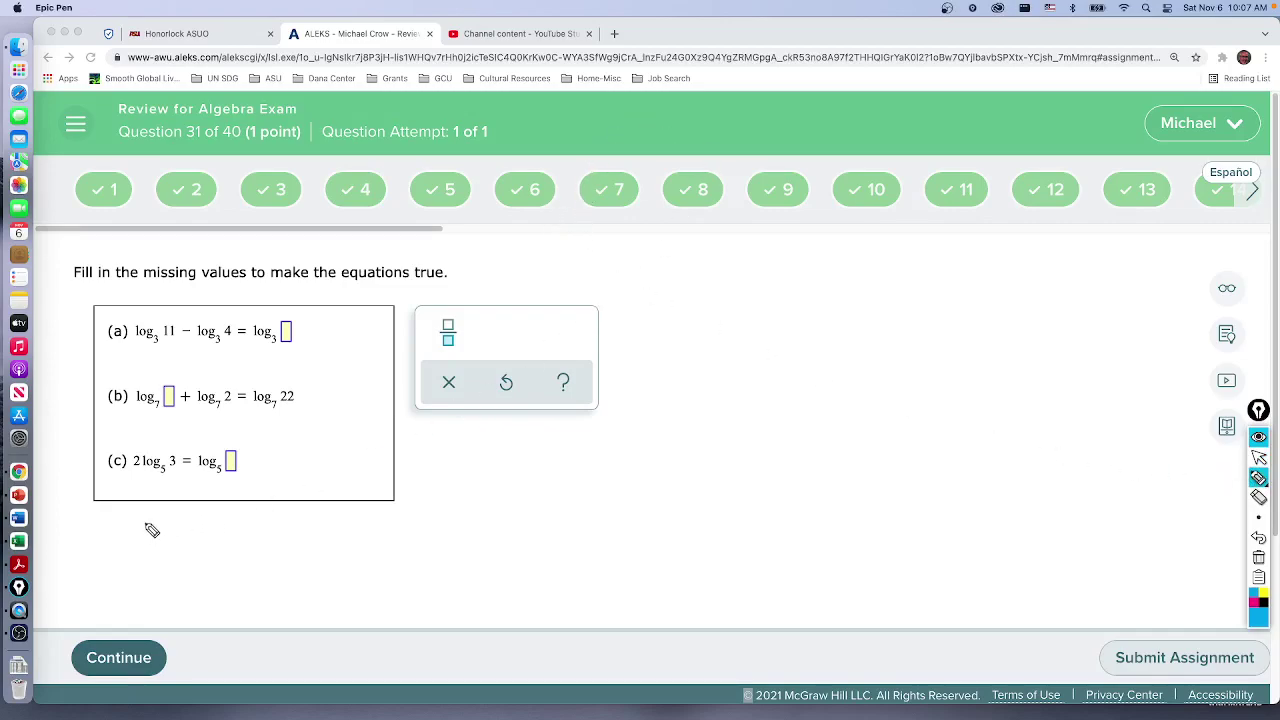
{"action": "mouse_move", "coordinate": [145, 515]}
{"action": "left_mouse_down"}
{"action": "mouse_move", "coordinate": [144, 527]}
{"action": "mouse_move", "coordinate": [177, 531]}
{"action": "left_mouse_up"}
{"action": "mouse_move", "coordinate": [176, 535]}
{"action": "left_mouse_down"}
{"action": "mouse_move", "coordinate": [208, 525]}
{"action": "mouse_move", "coordinate": [230, 545]}
{"action": "mouse_move", "coordinate": [255, 524]}
{"action": "mouse_move", "coordinate": [250, 545]}
{"action": "mouse_move", "coordinate": [277, 524]}
{"action": "left_mouse_up"}
{"action": "left_click_drag", "start_coordinate": [266, 531], "coordinate": [298, 531]}
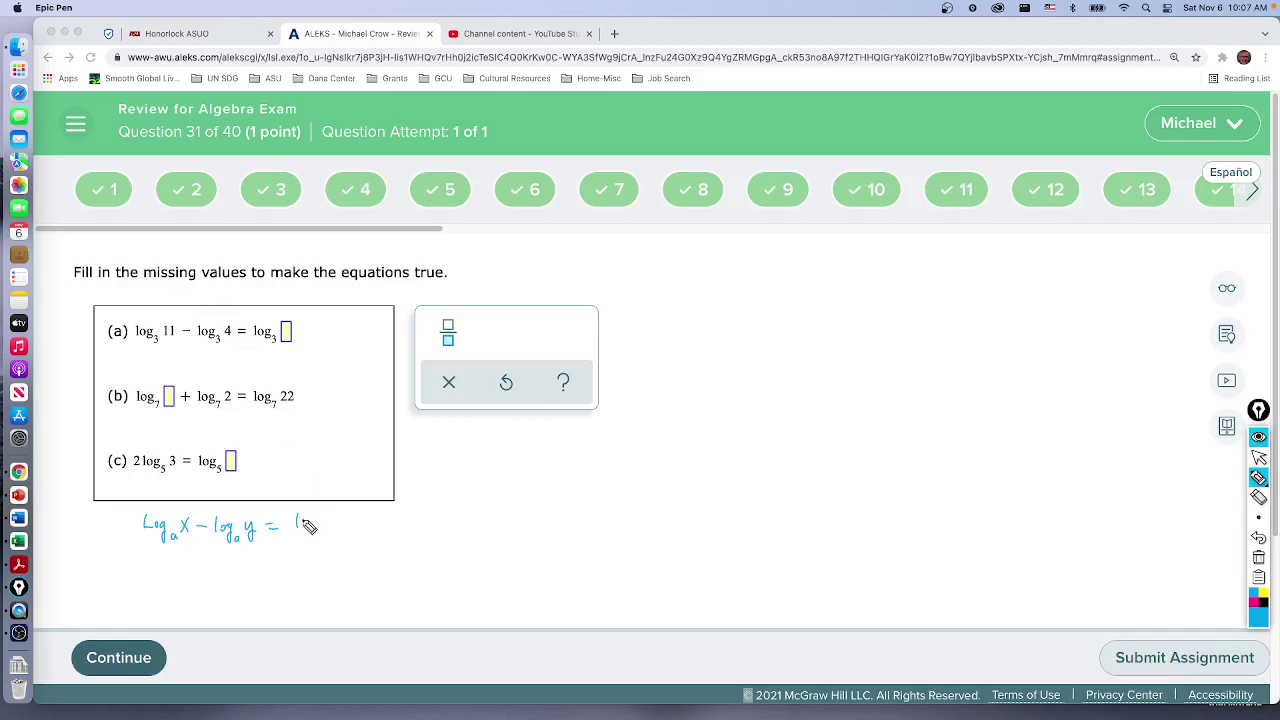
{"action": "mouse_move", "coordinate": [306, 526]}
{"action": "left_mouse_down"}
{"action": "mouse_move", "coordinate": [311, 546]}
{"action": "mouse_move", "coordinate": [347, 519]}
{"action": "left_mouse_up"}
{"action": "left_click_drag", "start_coordinate": [347, 508], "coordinate": [349, 538]}
{"action": "left_click_drag", "start_coordinate": [353, 530], "coordinate": [347, 550]}
Enter the fraction 11/4 in part (a), giving log₃ 11 − log₃ 4 = log₃ (11/4)
{"action": "left_click", "coordinate": [1259, 457]}
{"action": "left_click", "coordinate": [400, 342]}
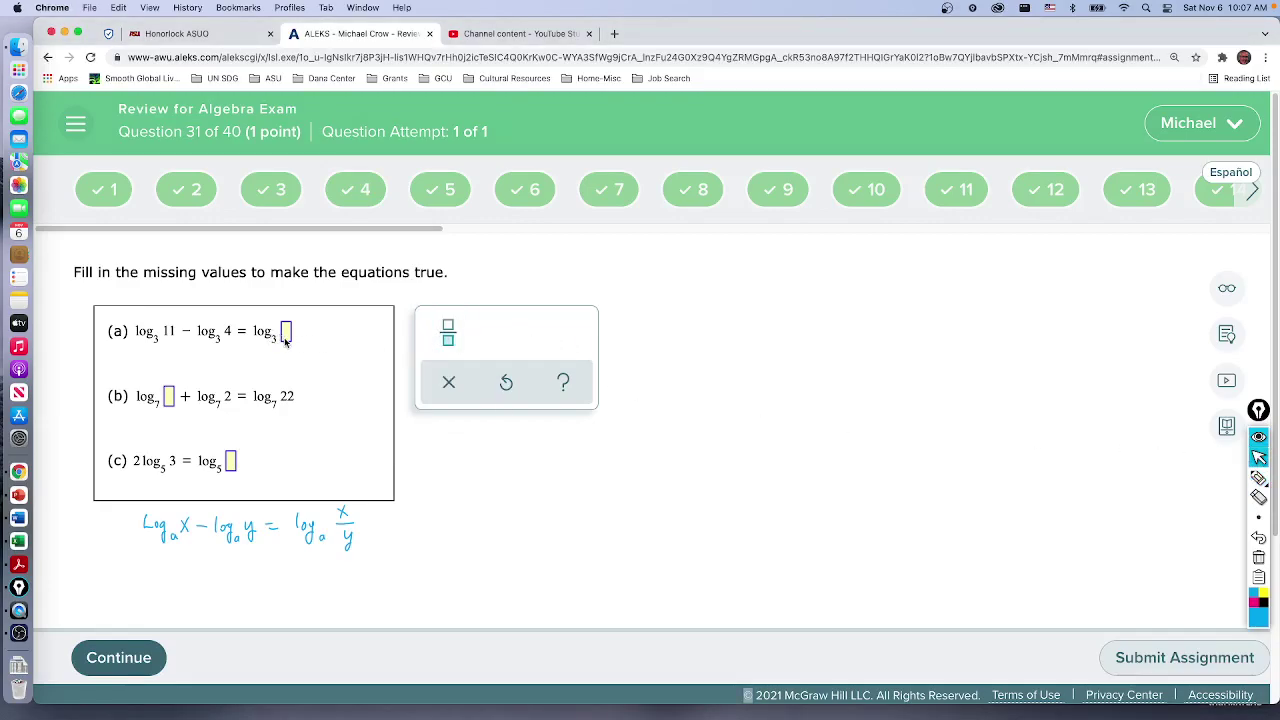
{"action": "left_click", "coordinate": [448, 333]}
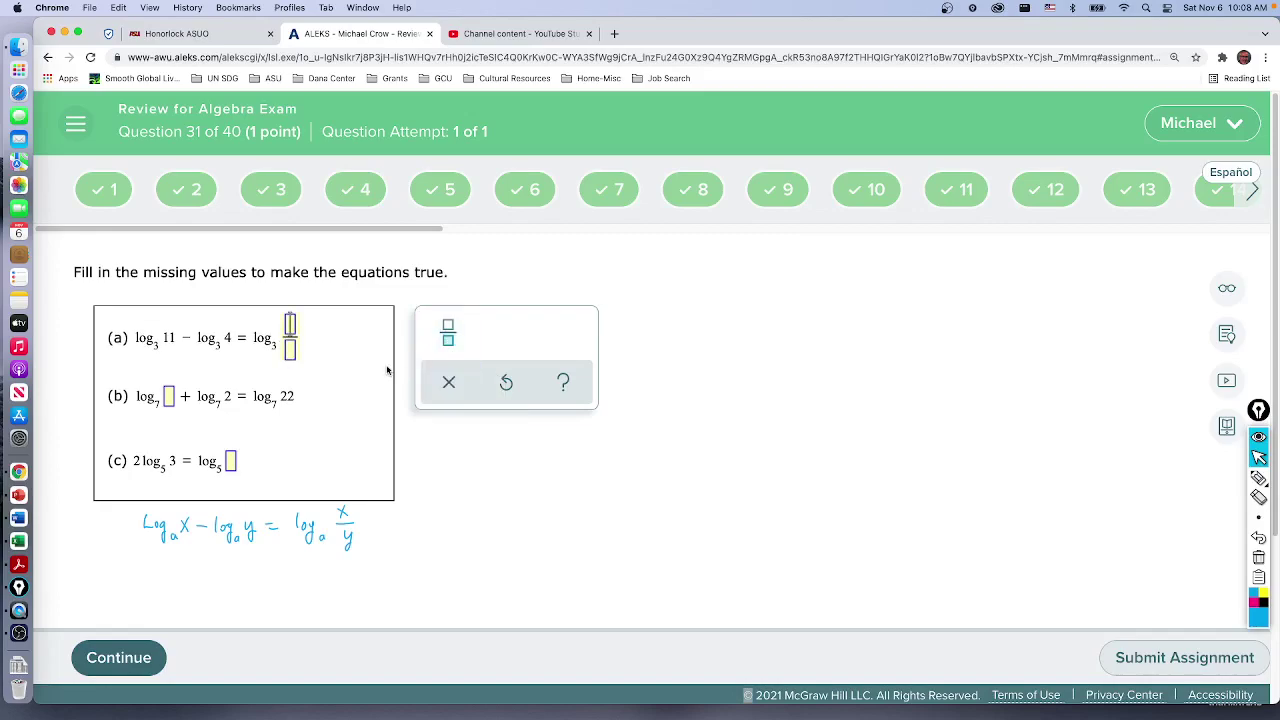
{"action": "type", "text": "11"}
{"action": "left_click", "coordinate": [291, 350]}
{"action": "type", "text": "4"}
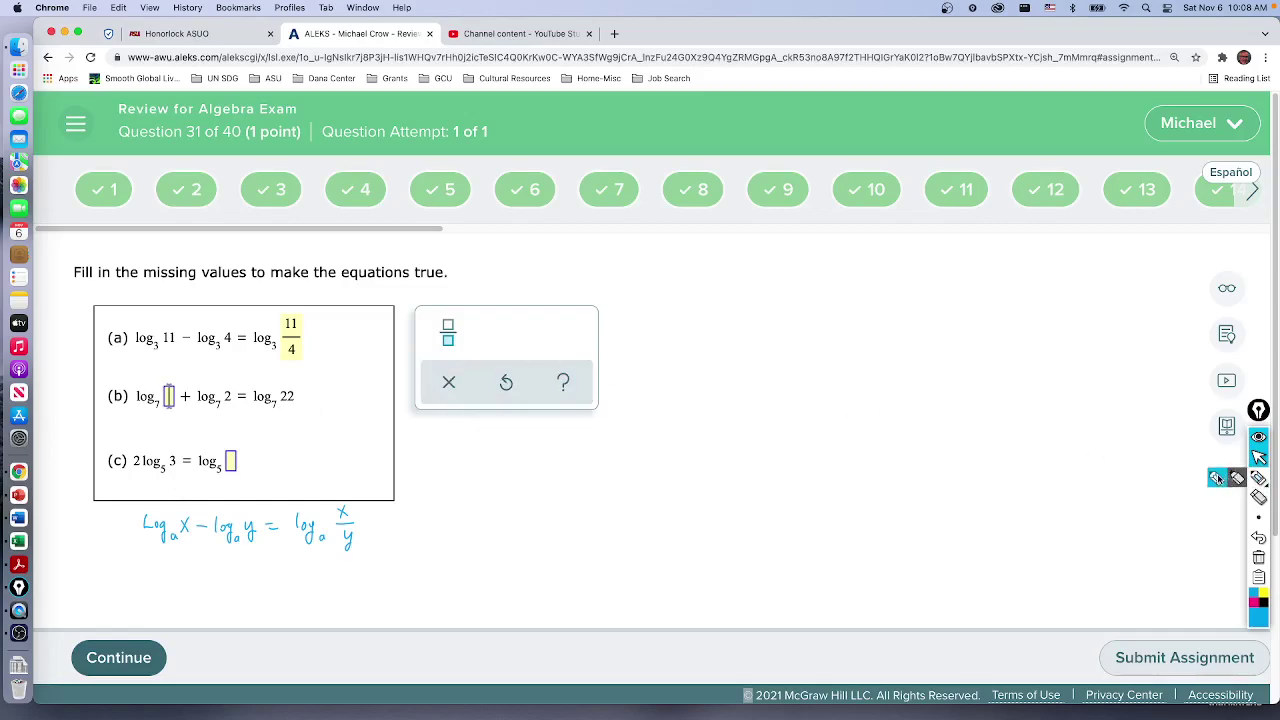
Number the first rule 1), add product rule 2) log_a x + log_a y = log_a x·y, and note 11·2 = 22 by part (b)
{"action": "left_click", "coordinate": [1258, 477]}
{"action": "mouse_move", "coordinate": [107, 512]}
{"action": "left_mouse_down"}
{"action": "mouse_move", "coordinate": [121, 580]}
{"action": "mouse_move", "coordinate": [149, 566]}
{"action": "mouse_move", "coordinate": [240, 569]}
{"action": "mouse_move", "coordinate": [229, 563]}
{"action": "mouse_move", "coordinate": [272, 584]}
{"action": "mouse_move", "coordinate": [366, 563]}
{"action": "mouse_move", "coordinate": [374, 584]}
{"action": "left_mouse_up"}
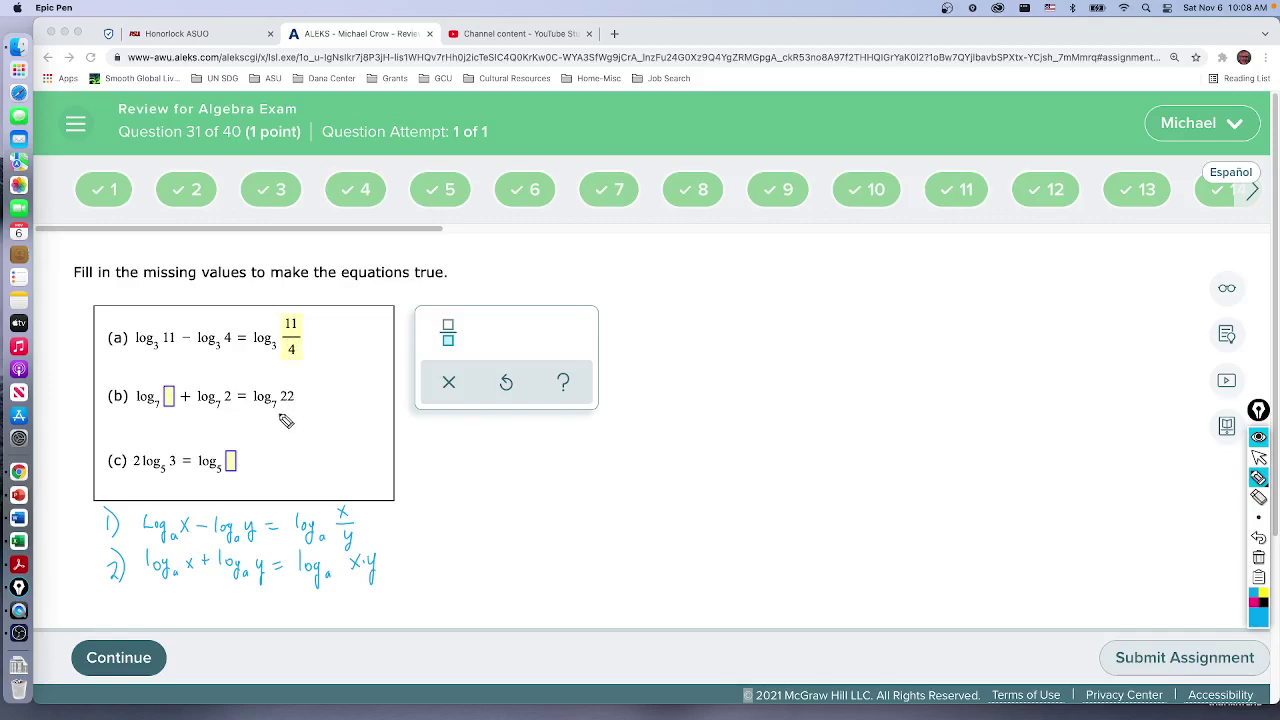
{"action": "left_click_drag", "start_coordinate": [283, 405], "coordinate": [293, 407]}
{"action": "mouse_move", "coordinate": [333, 385]}
{"action": "left_mouse_down"}
{"action": "mouse_move", "coordinate": [333, 398]}
{"action": "mouse_move", "coordinate": [399, 397]}
{"action": "left_mouse_up"}
Enter 11 in part (b) so it reads log₇ 11 + log₇ 2 = log₇ 22
{"action": "left_click", "coordinate": [1258, 456]}
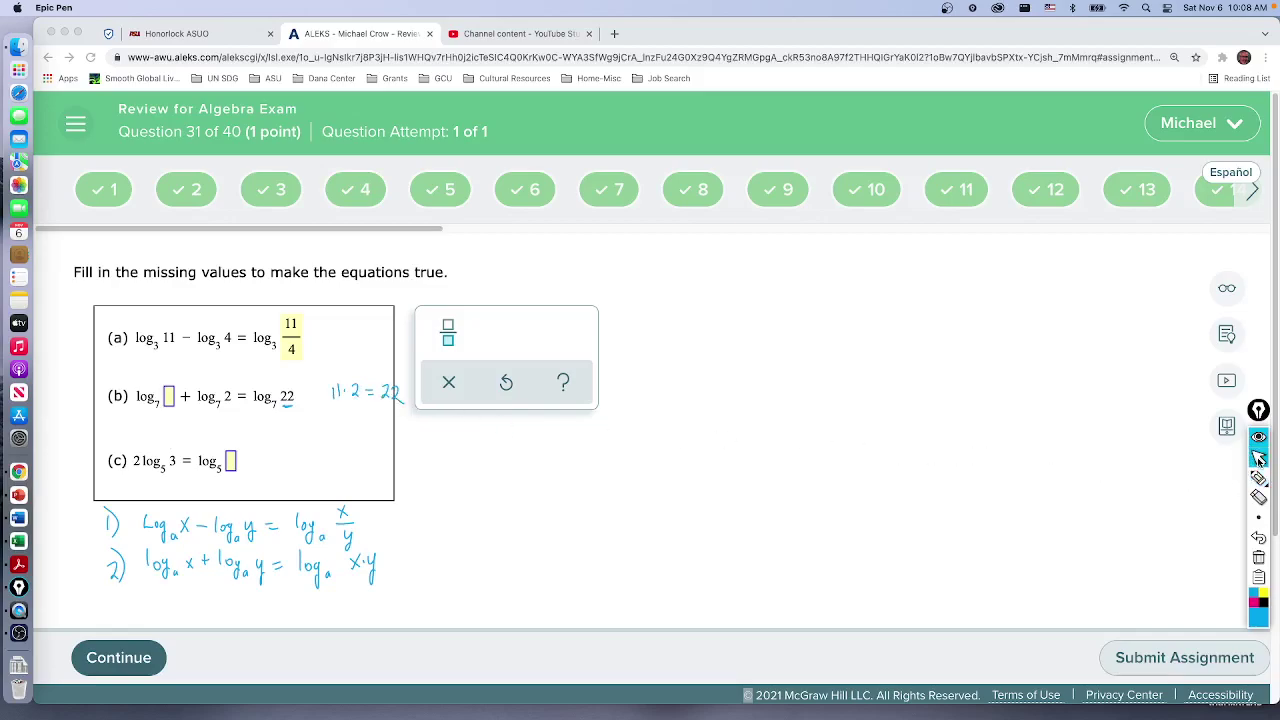
{"action": "left_click", "coordinate": [171, 397]}
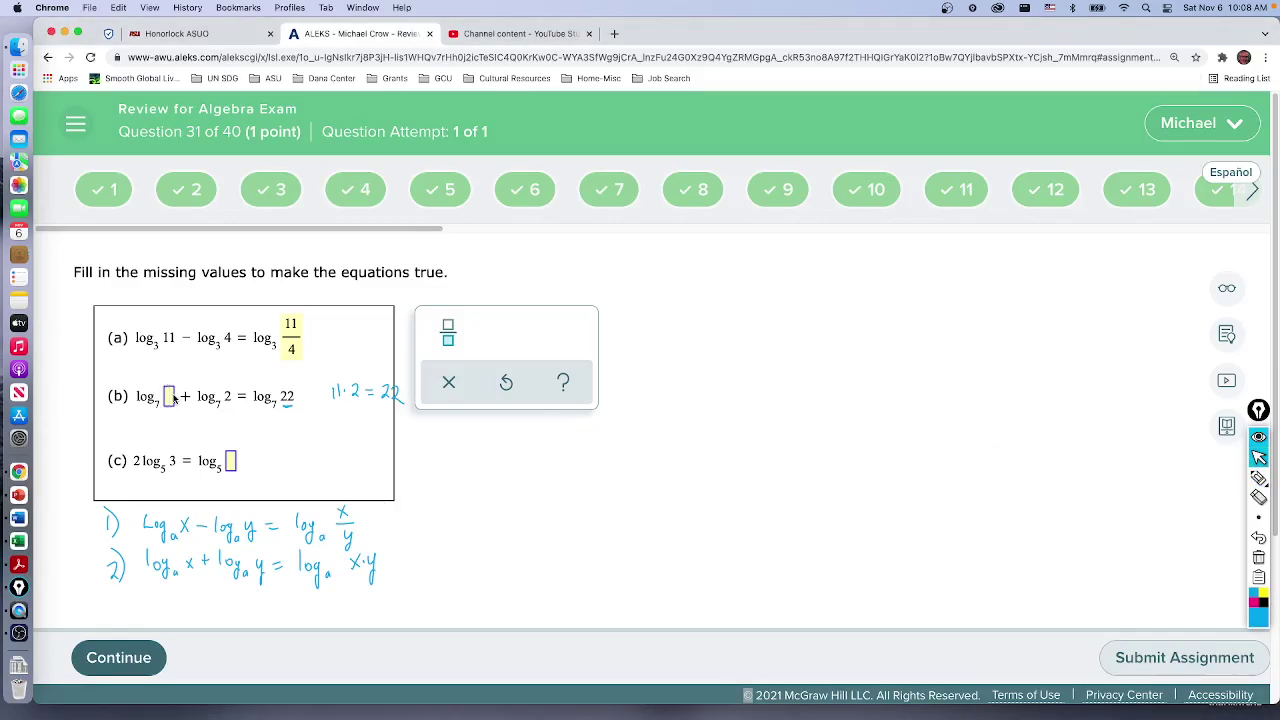
{"action": "type", "text": "11"}
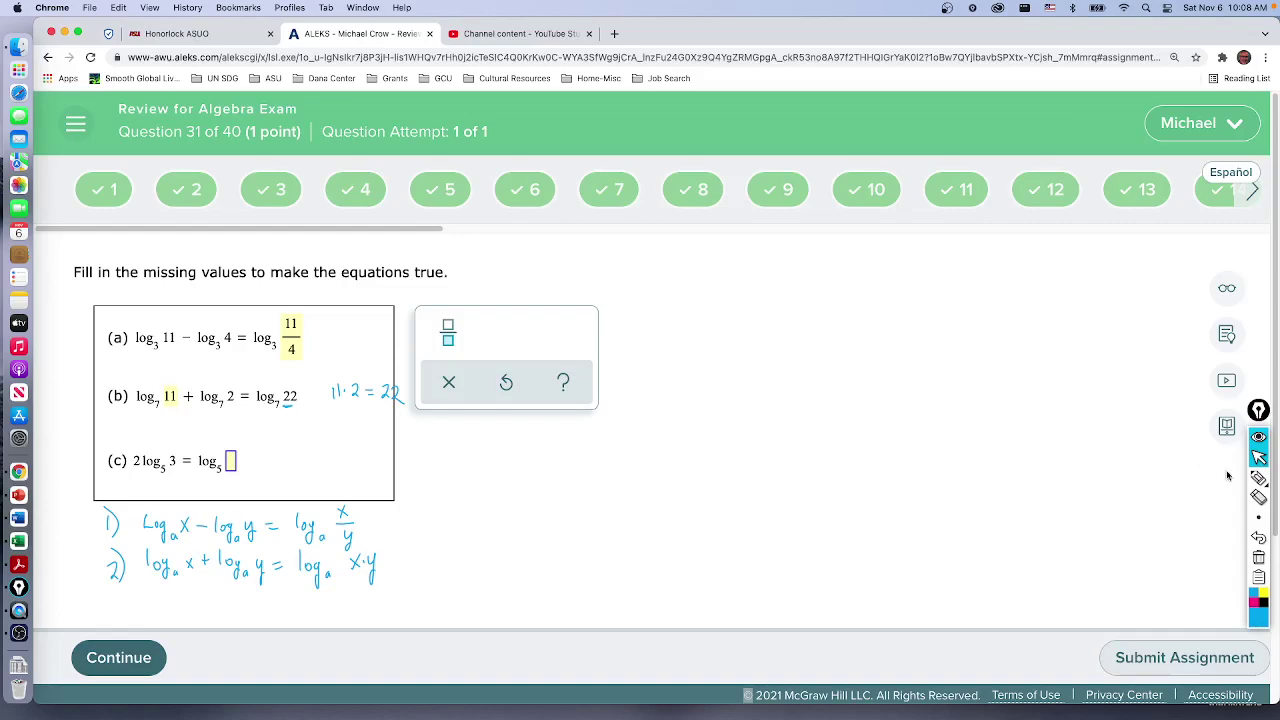
Write power rule 3) x·log_a y = log_a y^x and note 3² = 9 next to part (c)
{"action": "mouse_move", "coordinate": [1256, 483]}
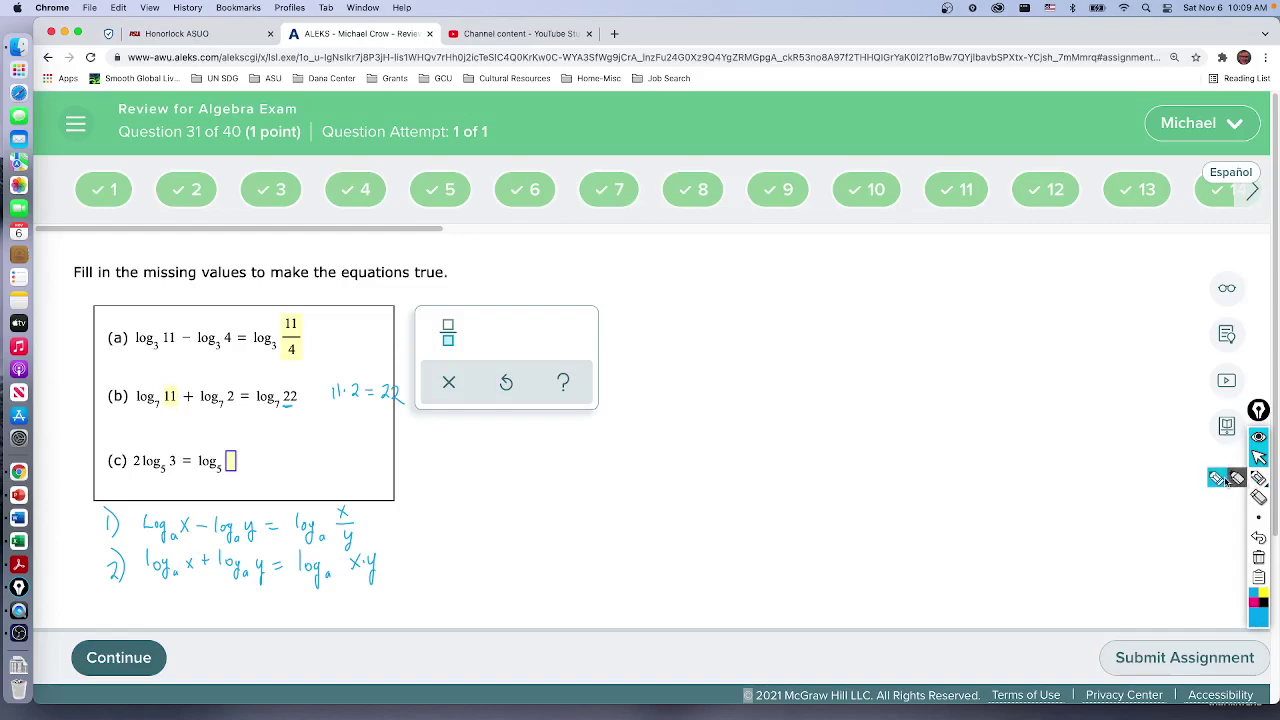
{"action": "left_click", "coordinate": [1222, 480]}
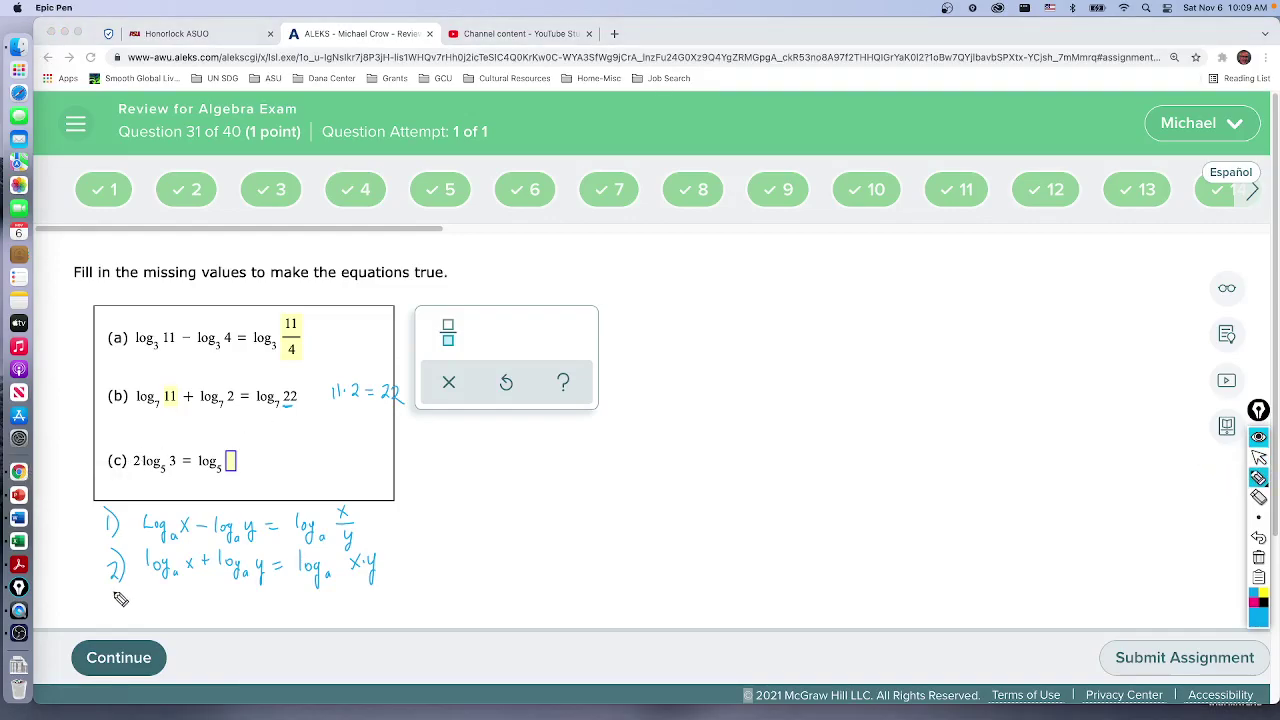
{"action": "left_click_drag", "start_coordinate": [106, 600], "coordinate": [118, 624]}
{"action": "mouse_move", "coordinate": [144, 600]}
{"action": "left_mouse_down"}
{"action": "mouse_move", "coordinate": [144, 613]}
{"action": "mouse_move", "coordinate": [175, 603]}
{"action": "mouse_move", "coordinate": [177, 617]}
{"action": "mouse_move", "coordinate": [203, 621]}
{"action": "left_mouse_up"}
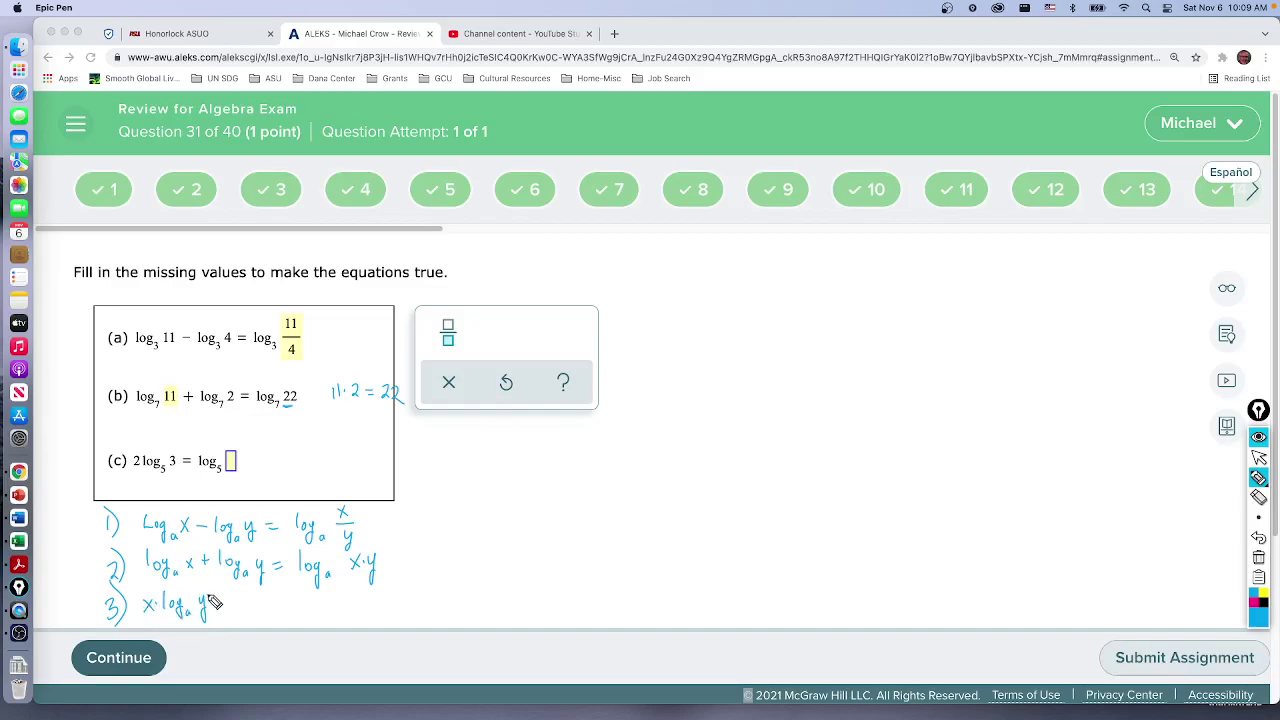
{"action": "mouse_move", "coordinate": [225, 606]}
{"action": "left_mouse_down"}
{"action": "mouse_move", "coordinate": [277, 609]}
{"action": "mouse_move", "coordinate": [279, 634]}
{"action": "mouse_move", "coordinate": [277, 614]}
{"action": "mouse_move", "coordinate": [318, 640]}
{"action": "left_mouse_up"}
{"action": "left_click_drag", "start_coordinate": [320, 593], "coordinate": [320, 602]}
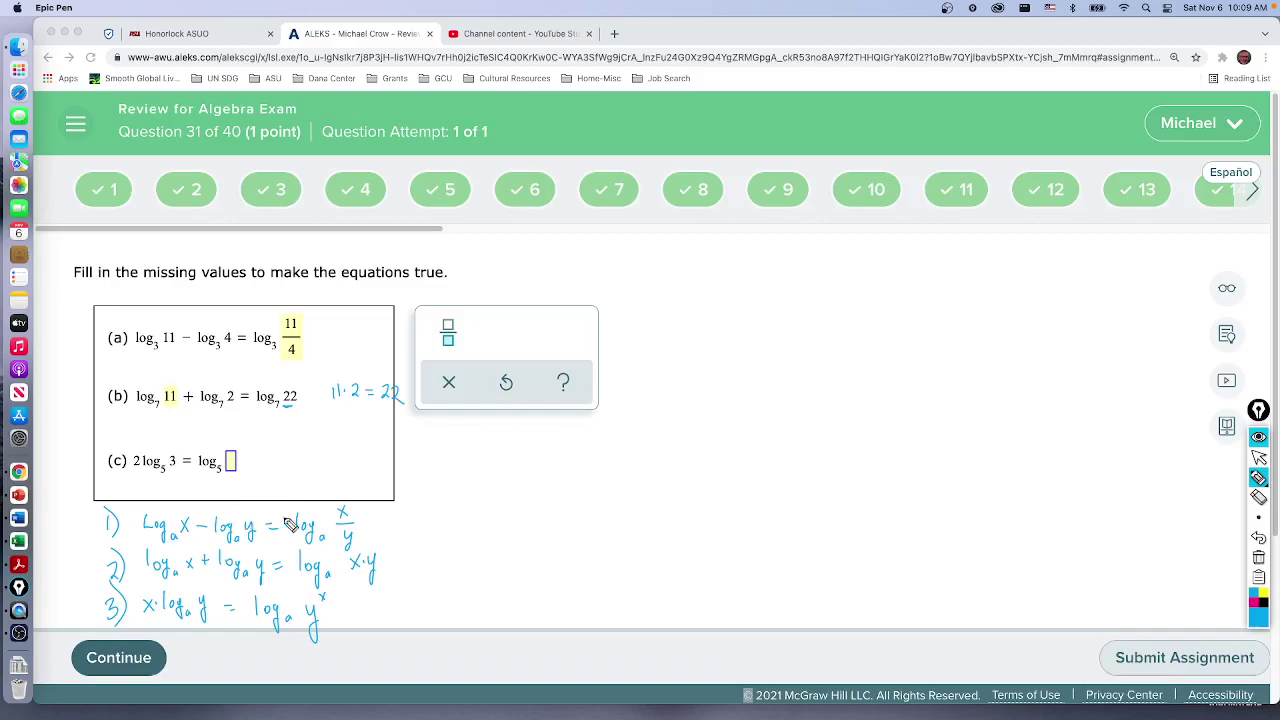
{"action": "mouse_move", "coordinate": [339, 449]}
{"action": "left_mouse_down"}
{"action": "mouse_move", "coordinate": [338, 468]}
{"action": "mouse_move", "coordinate": [356, 447]}
{"action": "mouse_move", "coordinate": [380, 474]}
{"action": "left_mouse_up"}
Enter 9 in part (c), completing 2 log₅ 3 = log₅ 9
{"action": "left_click", "coordinate": [1258, 457]}
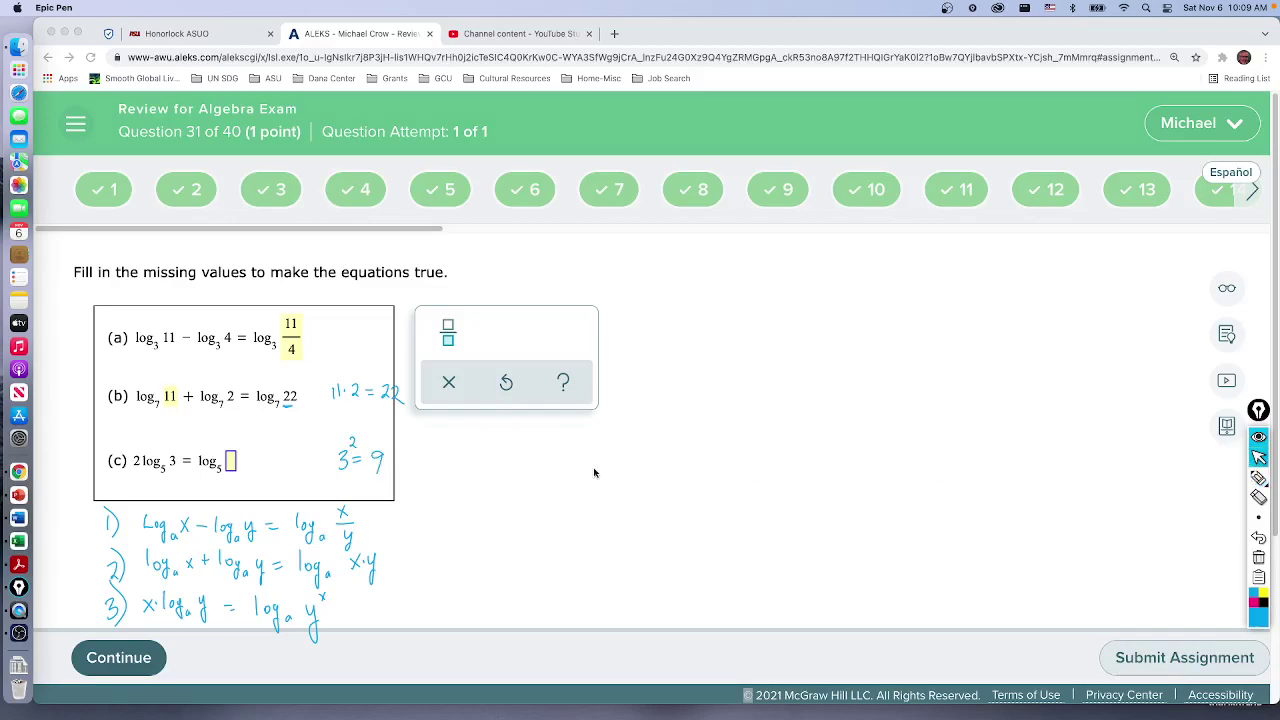
{"action": "left_click", "coordinate": [230, 465]}
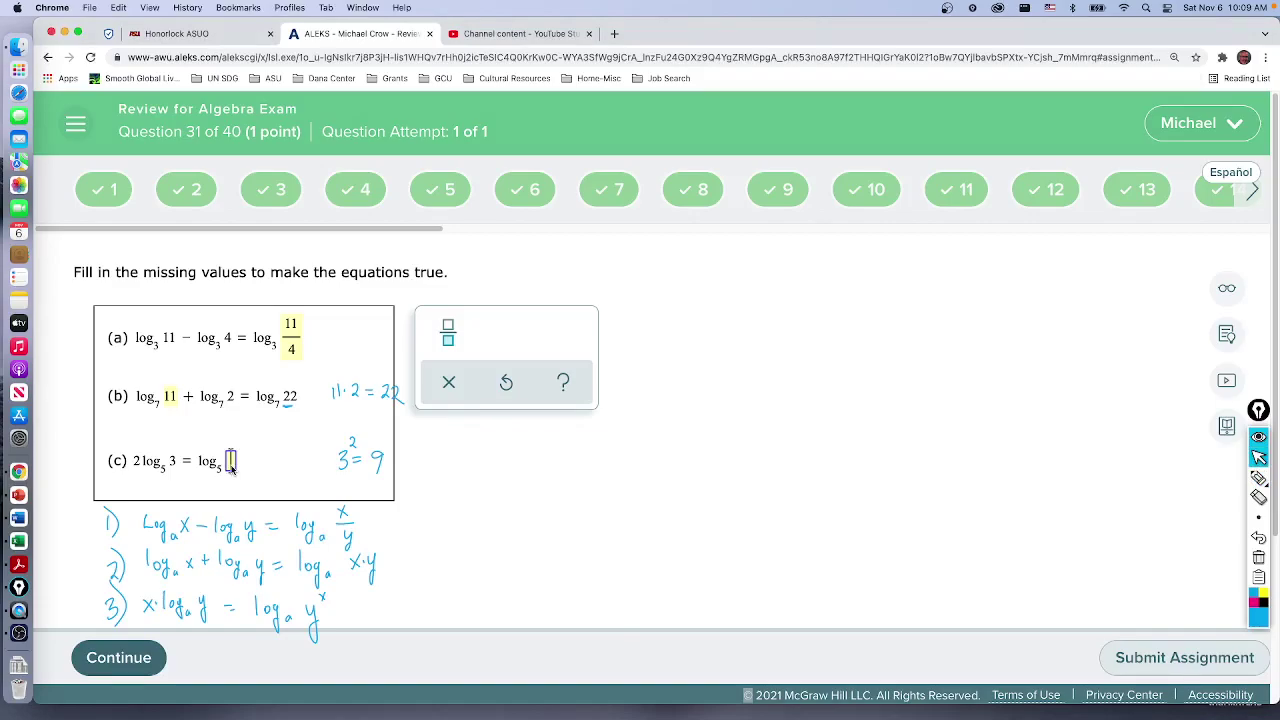
{"action": "type", "text": "9"}
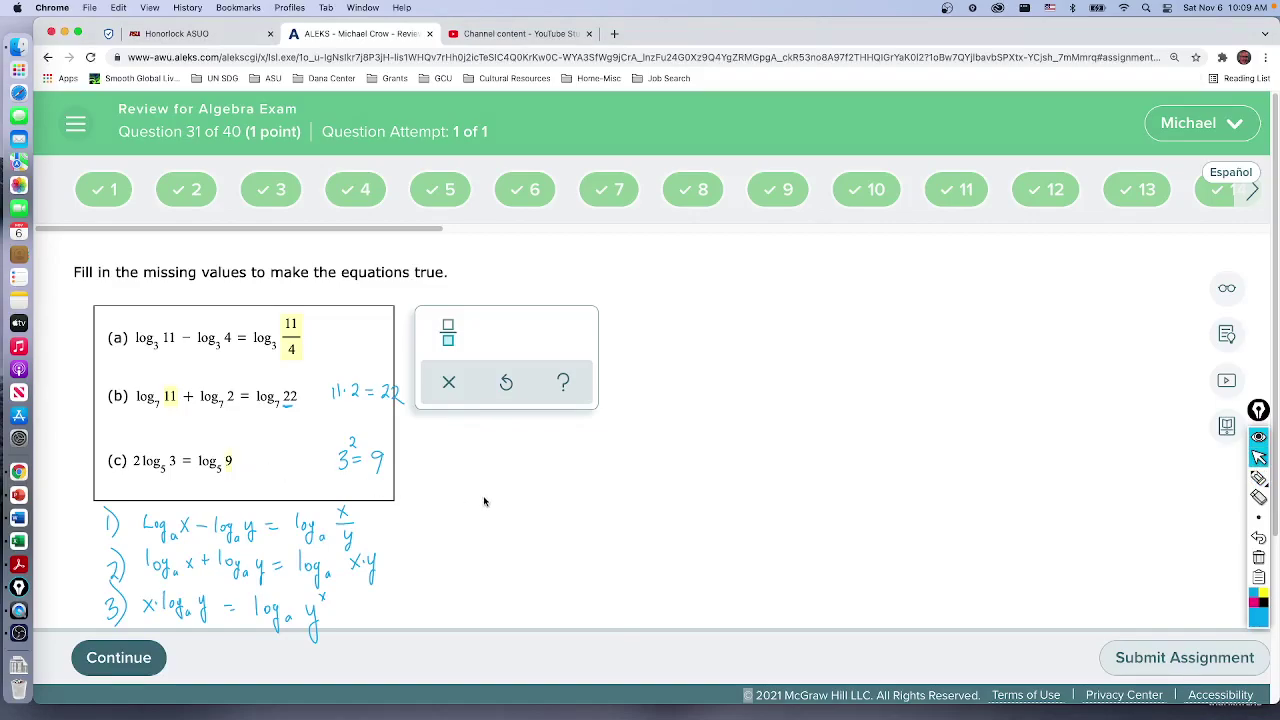